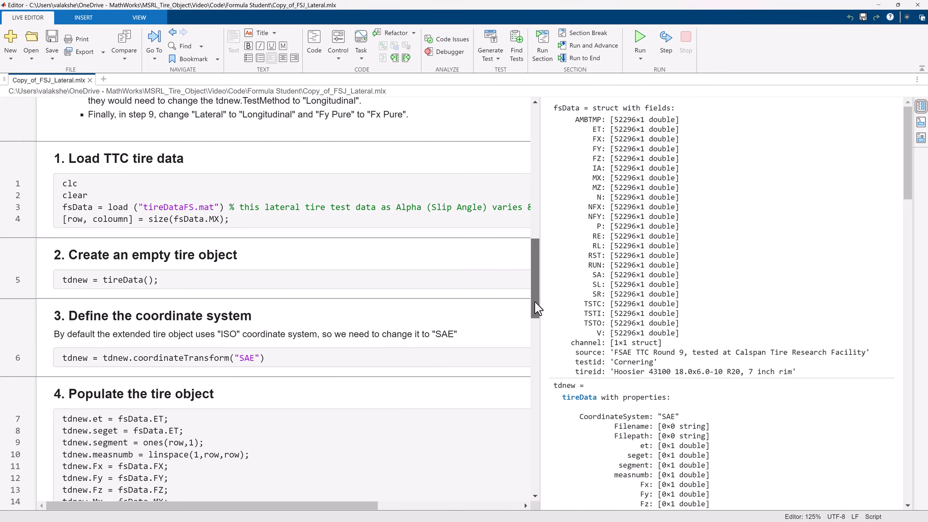
# Step: Scroll through the live script's sections from populating the tire object to fitting and exporting the TIR file
pyautogui.moveTo(535, 302); pyautogui.dragTo(534, 339)
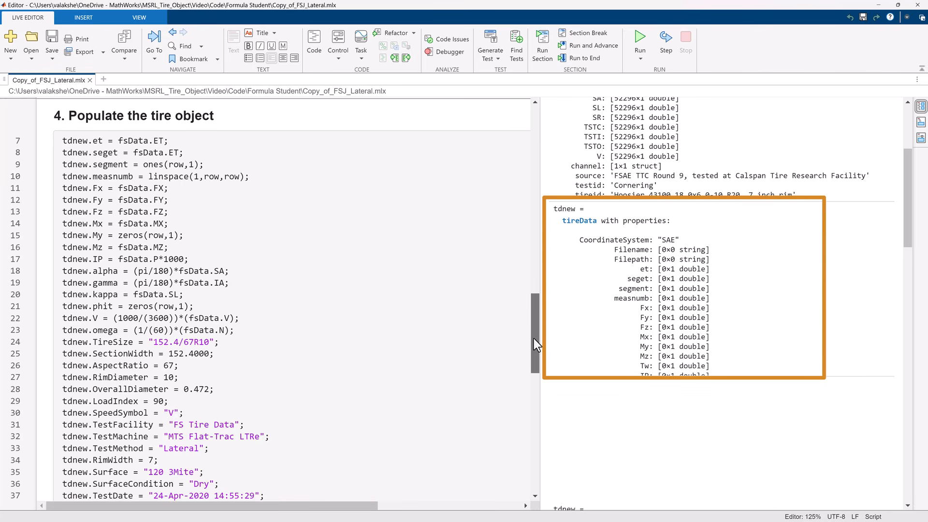
pyautogui.moveTo(533, 338); pyautogui.dragTo(534, 387)
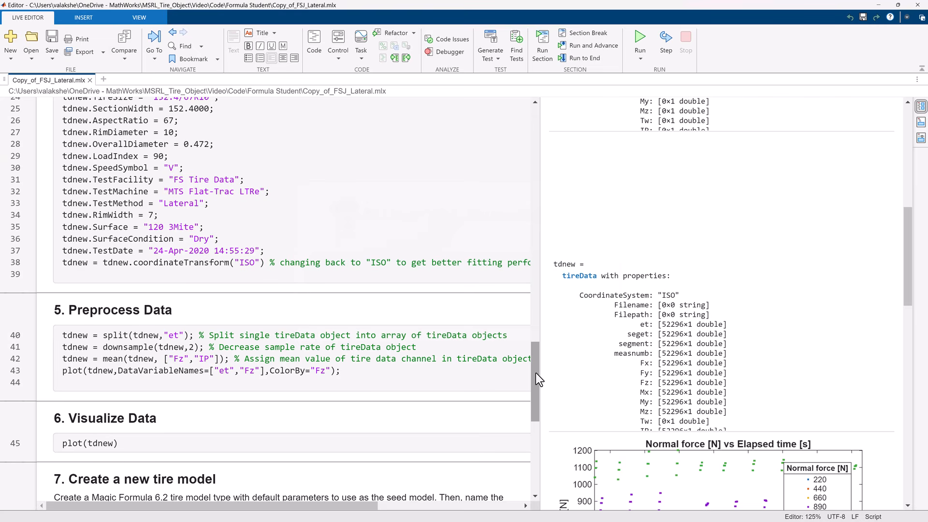
pyautogui.moveTo(536, 373); pyautogui.dragTo(535, 425)
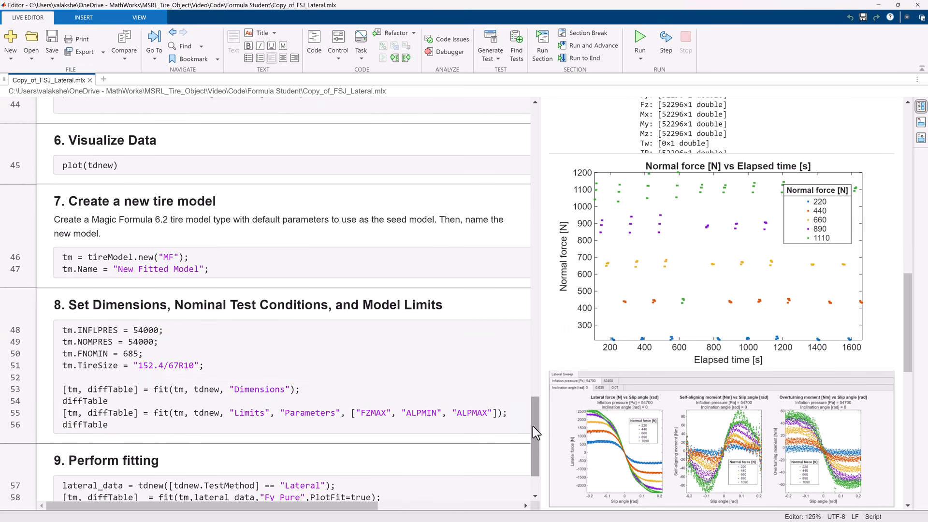
pyautogui.moveTo(533, 426); pyautogui.dragTo(533, 438)
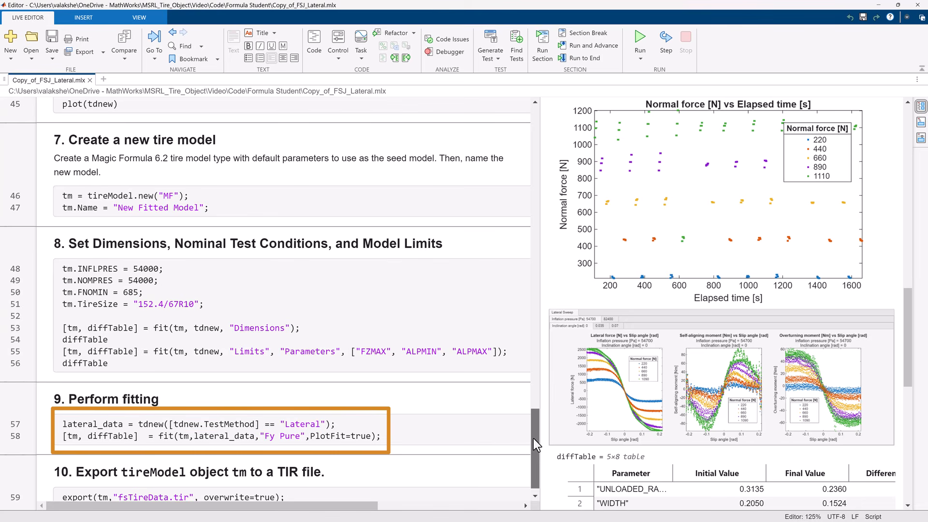
pyautogui.moveTo(533, 438); pyautogui.dragTo(533, 446)
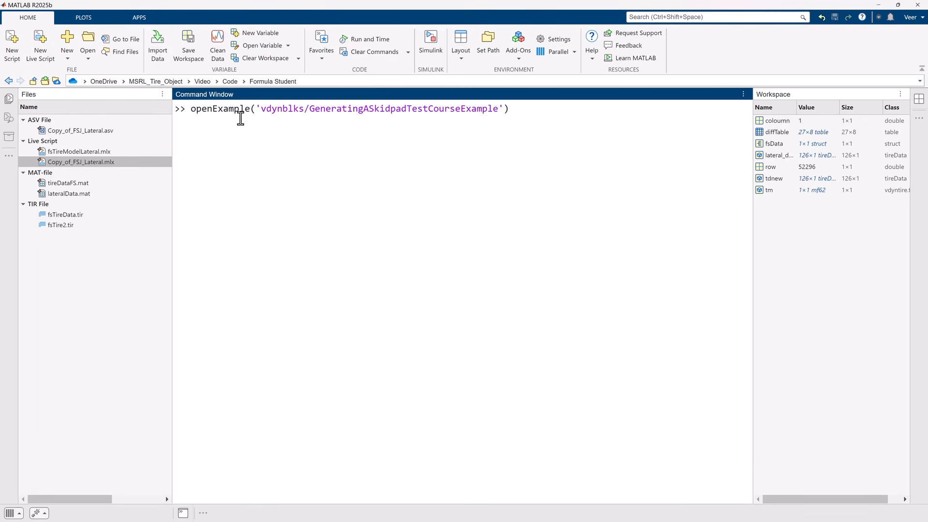
# Step: Run the openExample command for vdynblks/GeneratingASkidpadTestCourseExample to open the skidpad model
pyautogui.press('Return')
pyautogui.click(333, 16)
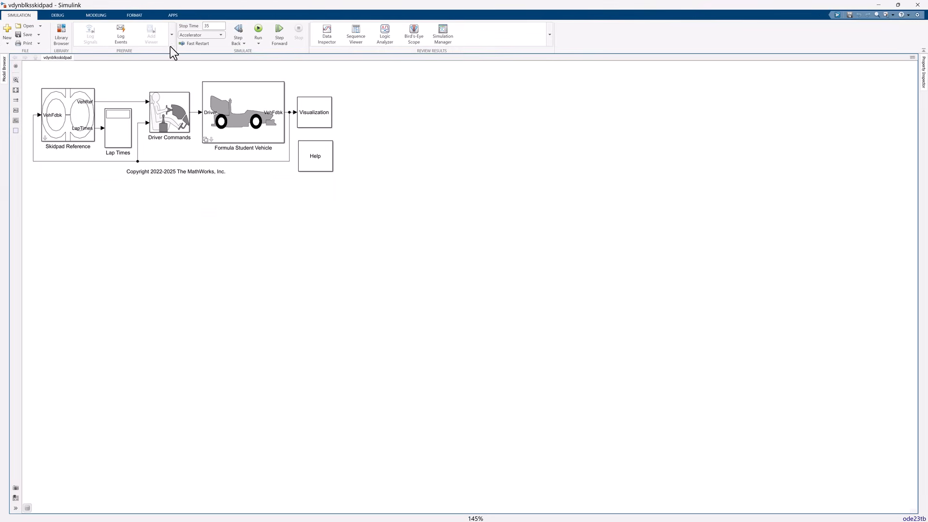
# Step: Open the Combined Slip Wheel 2DOF block parameters inside Formula Student Vehicle > Simulink Physics - 7DOF > Powertrain & Driveline > Brakes and Wheels
pyautogui.doubleClick(537, 326)
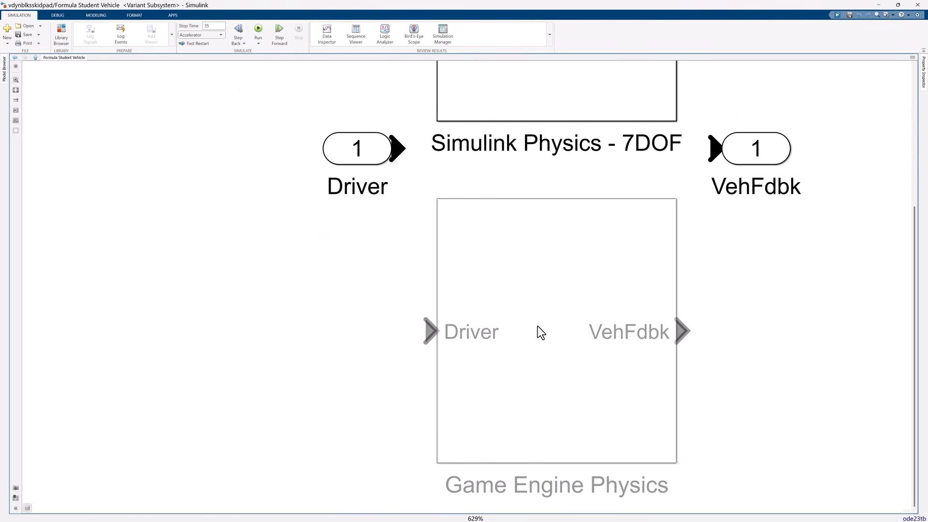
pyautogui.doubleClick(527, 102)
pyautogui.doubleClick(303, 355)
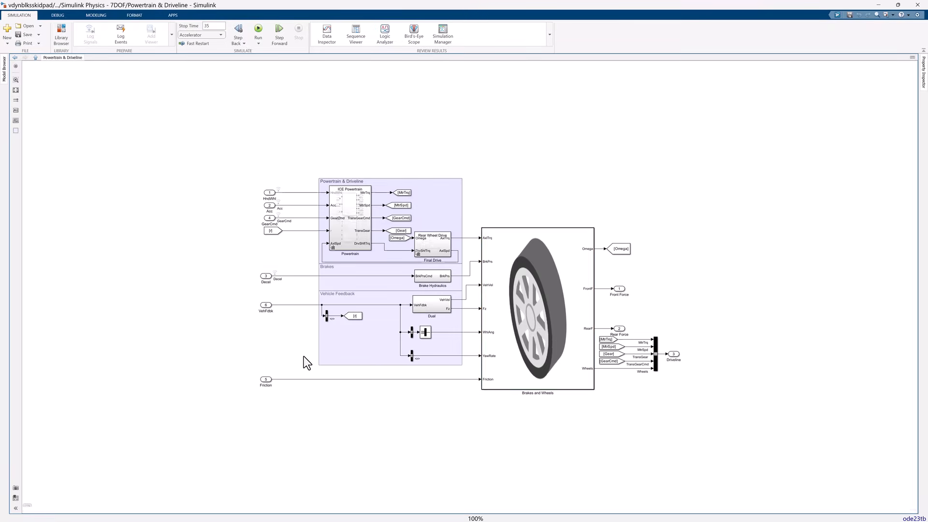
pyautogui.click(549, 331)
pyautogui.doubleClick(550, 333)
pyautogui.press('space')
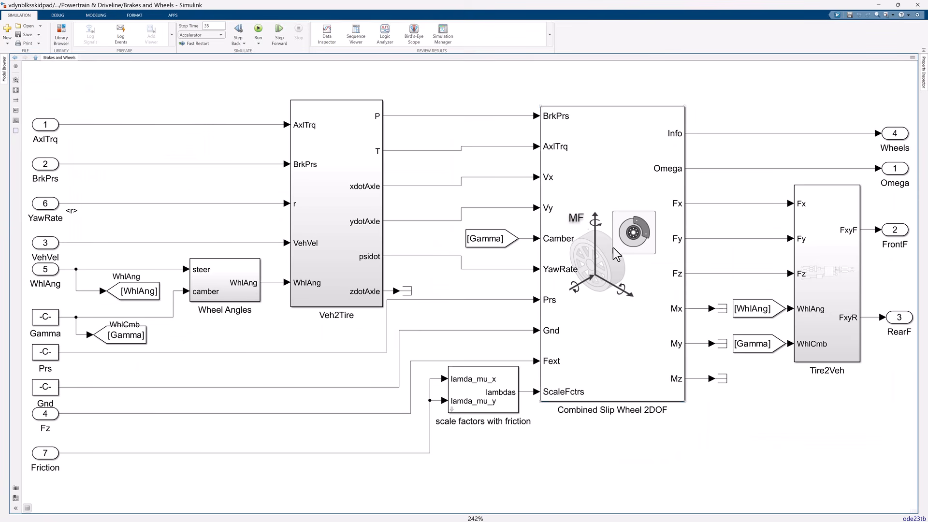
pyautogui.click(613, 248)
pyautogui.doubleClick(613, 247)
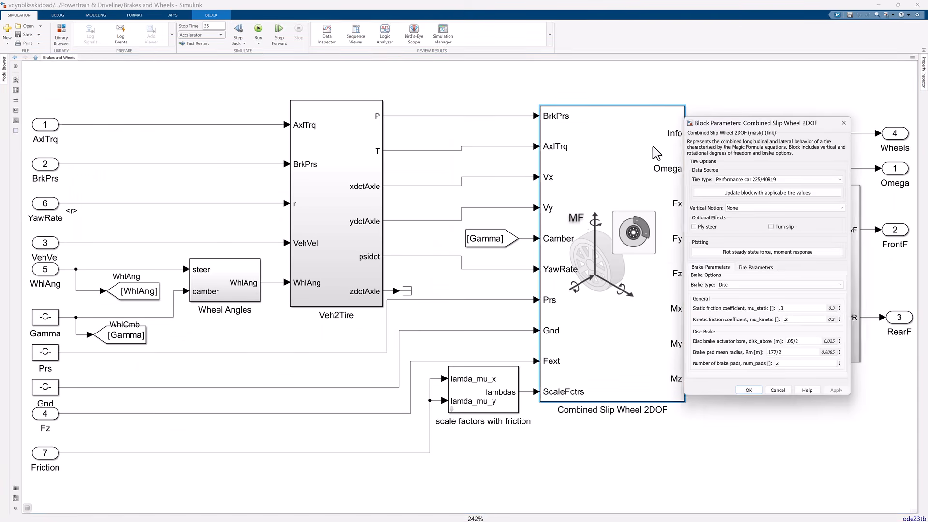
# Step: Set the tire type to External file and select fsTireData.tir as the tire file
pyautogui.moveTo(774, 119); pyautogui.dragTo(575, 160)
pyautogui.click(576, 211)
pyautogui.click(532, 260)
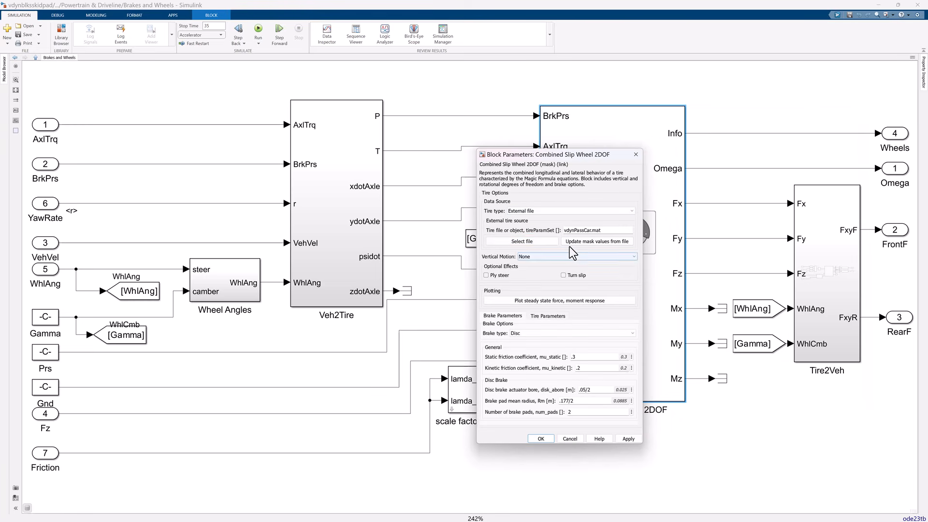
pyautogui.click(542, 244)
pyautogui.click(672, 242)
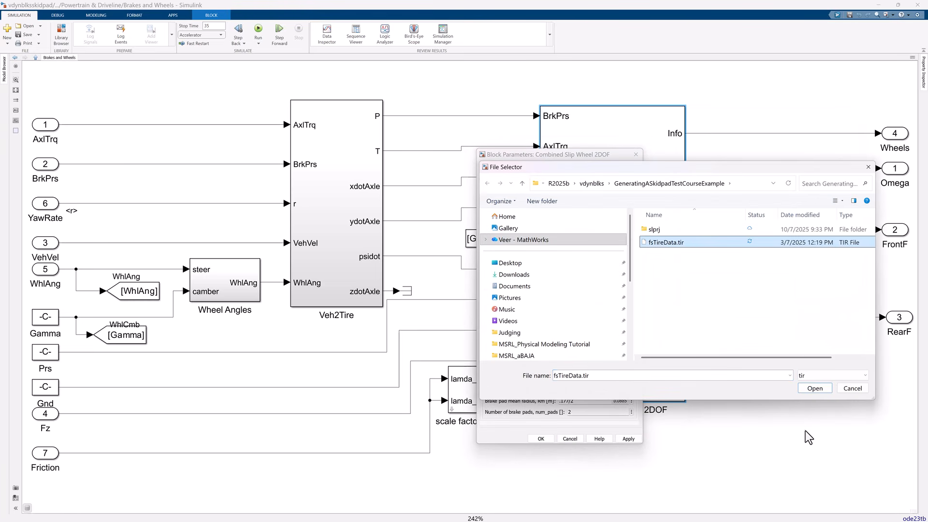
pyautogui.click(814, 388)
# Step: Update the block's mask values from the tire file, confirm the parameter overwrite, then apply and close the dialog
pyautogui.click(613, 244)
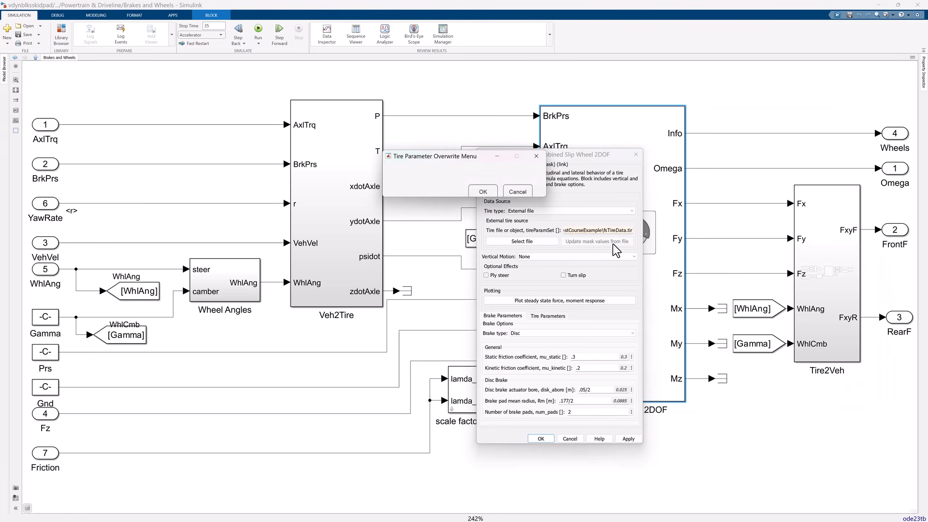
pyautogui.click(484, 184)
pyautogui.click(628, 439)
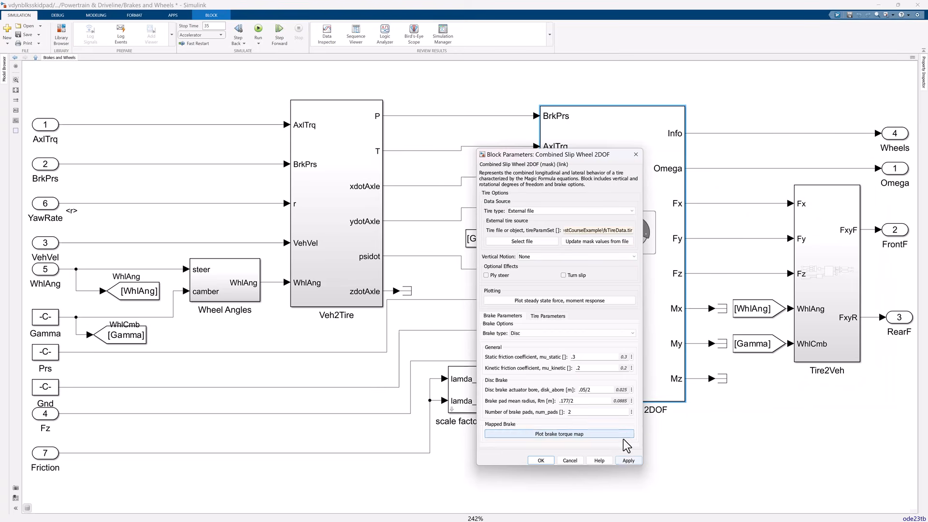
pyautogui.click(541, 439)
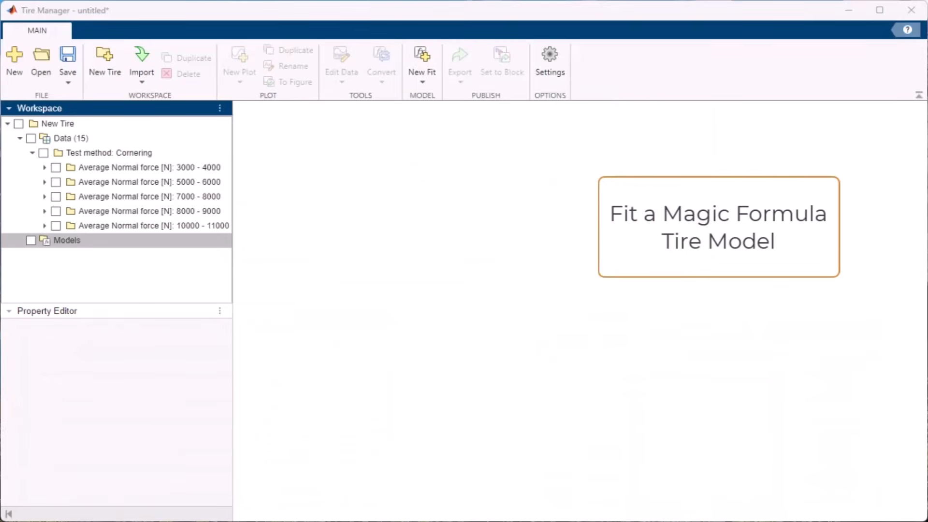
# Step: Start a new MF6.2 model fit in Tire Manager and attach the existing tire data to its fit steps
pyautogui.click(420, 74)
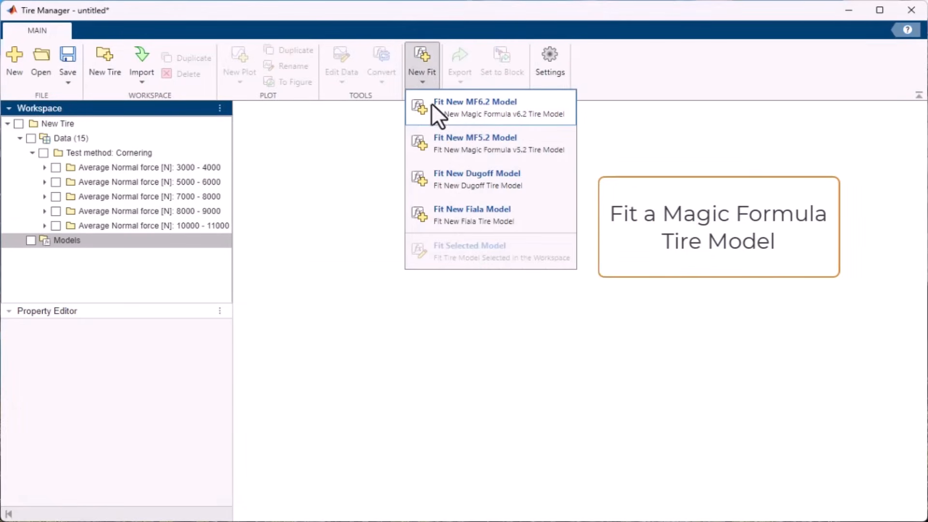
pyautogui.click(462, 123)
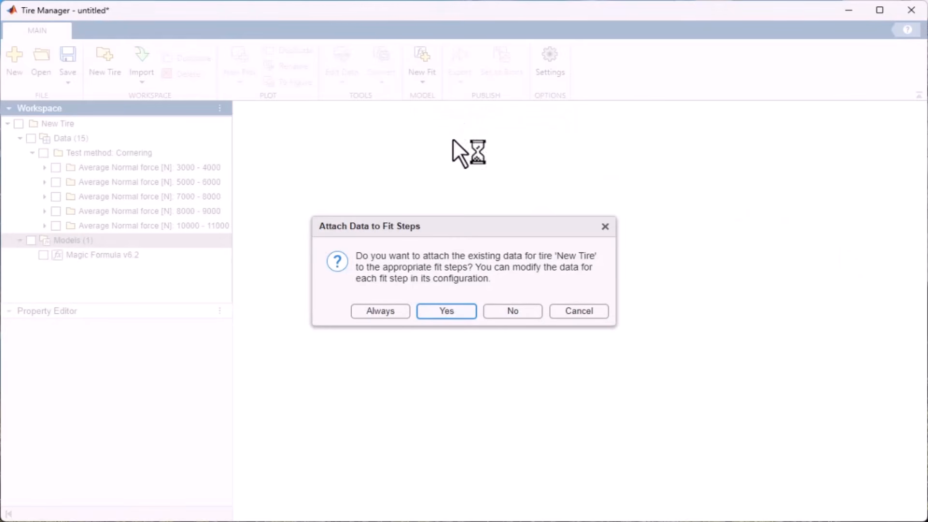
pyautogui.click(451, 315)
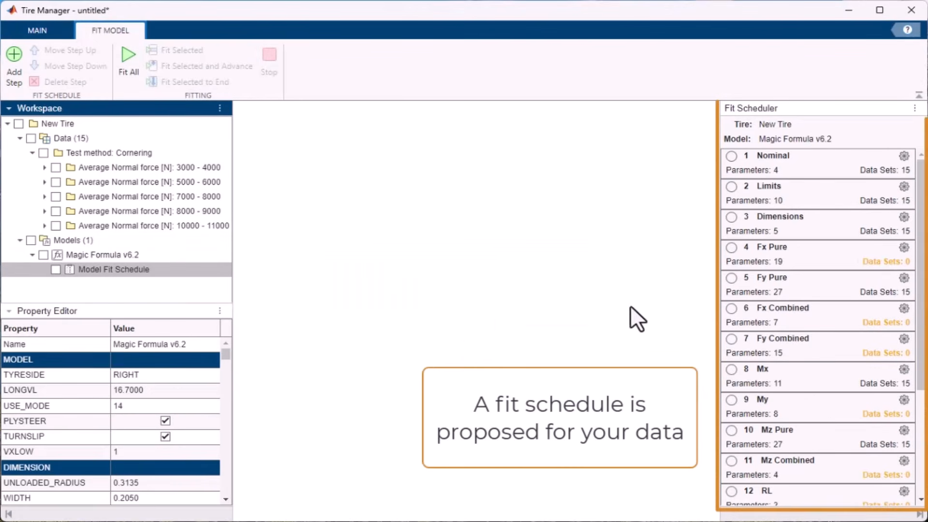
# Step: Inspect the Fy Pure fit step's parameters and options, then fit all steps in the schedule
pyautogui.click(902, 289)
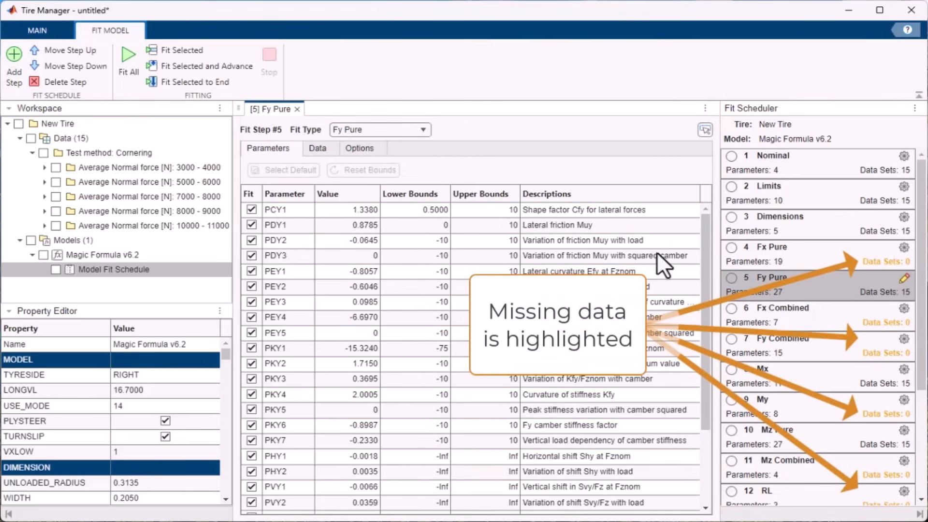
pyautogui.scroll(-2, 591, 273)
pyautogui.click(359, 147)
pyautogui.click(125, 58)
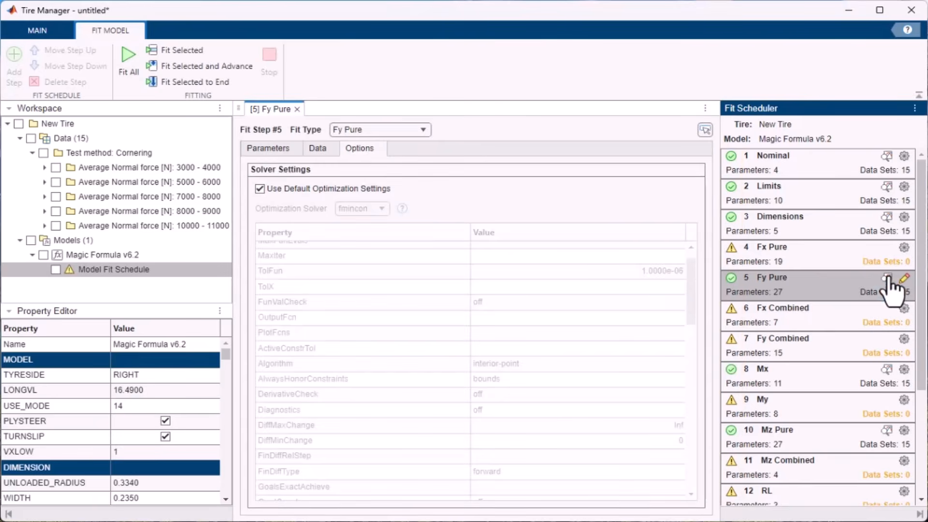
# Step: Review the Fy Pure fit results, fit plot and optimization output
pyautogui.click(888, 277)
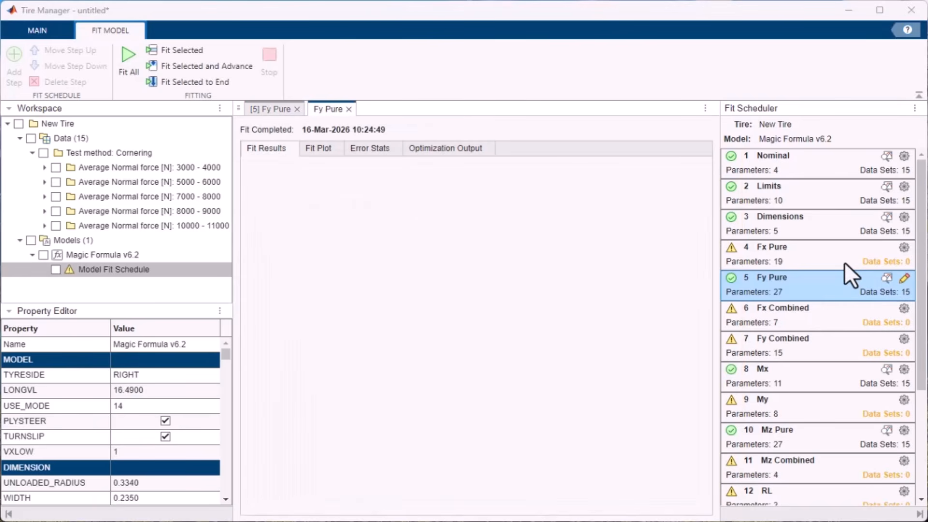
pyautogui.click(316, 148)
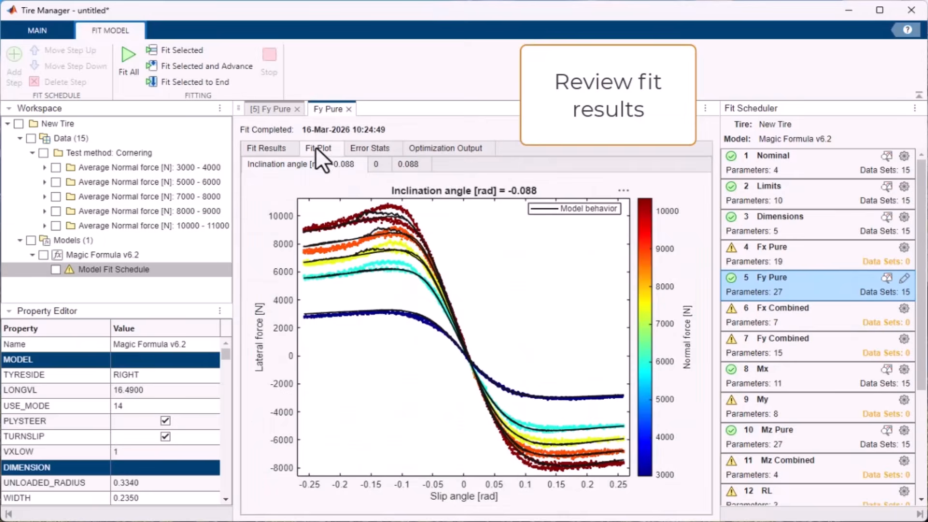
pyautogui.click(408, 164)
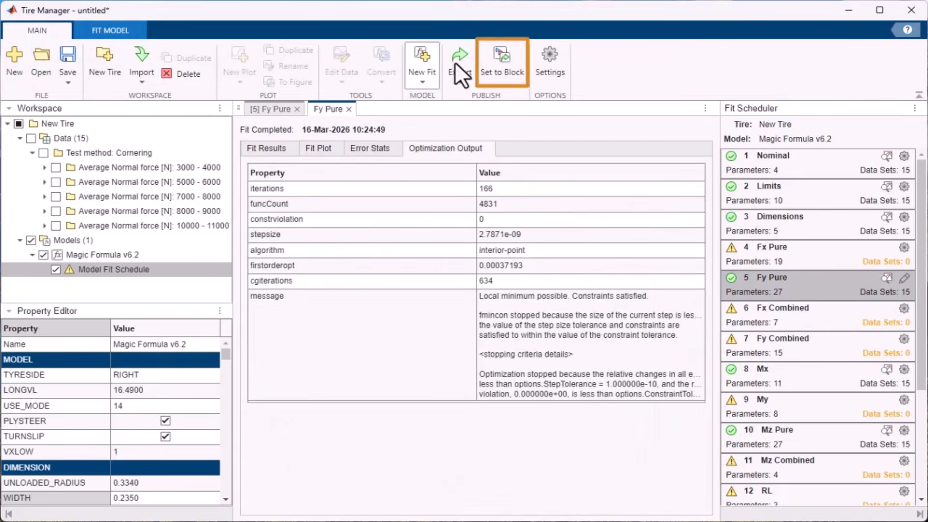
# Step: Push the fitted Magic Formula v6.2 model to the untitled/Combined Slip Wheel 2DOF block
pyautogui.click(497, 57)
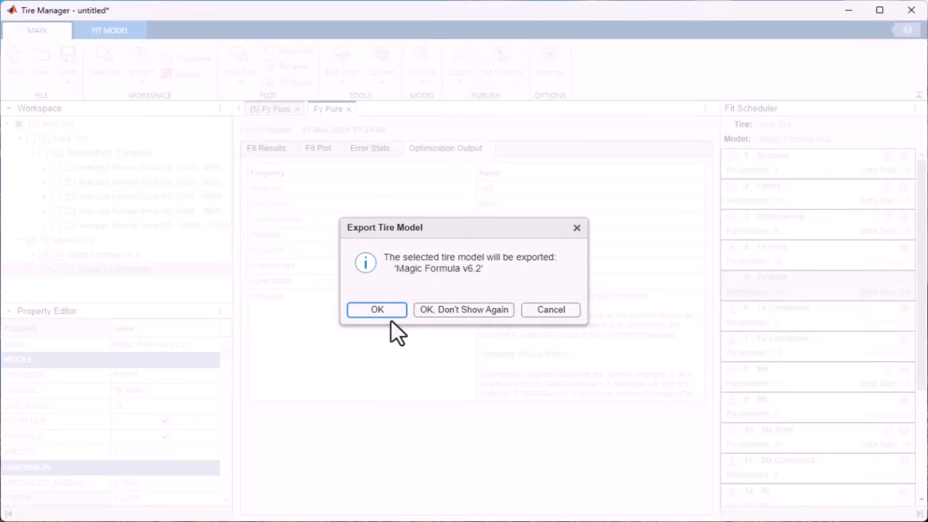
pyautogui.click(377, 310)
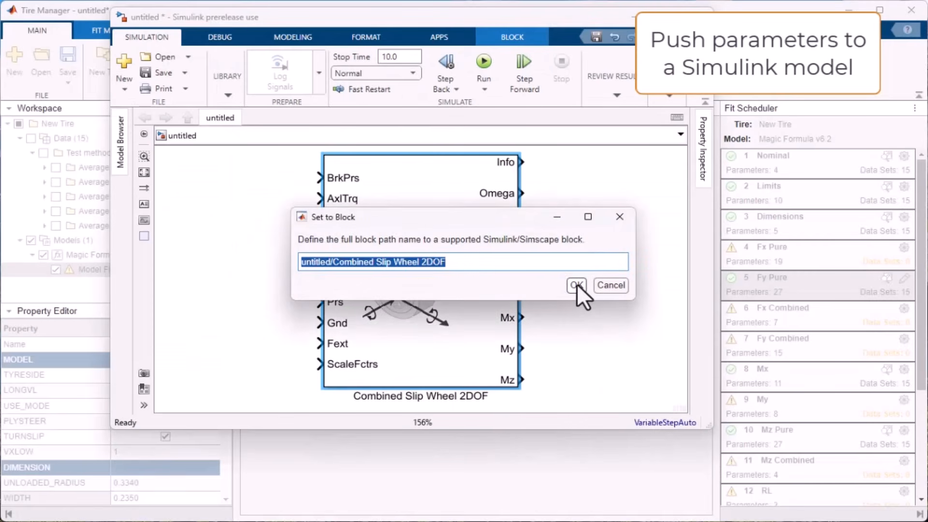
pyautogui.click(576, 284)
# Step: Open the block's parameters and plot its steady state force and moment response
pyautogui.doubleClick(478, 219)
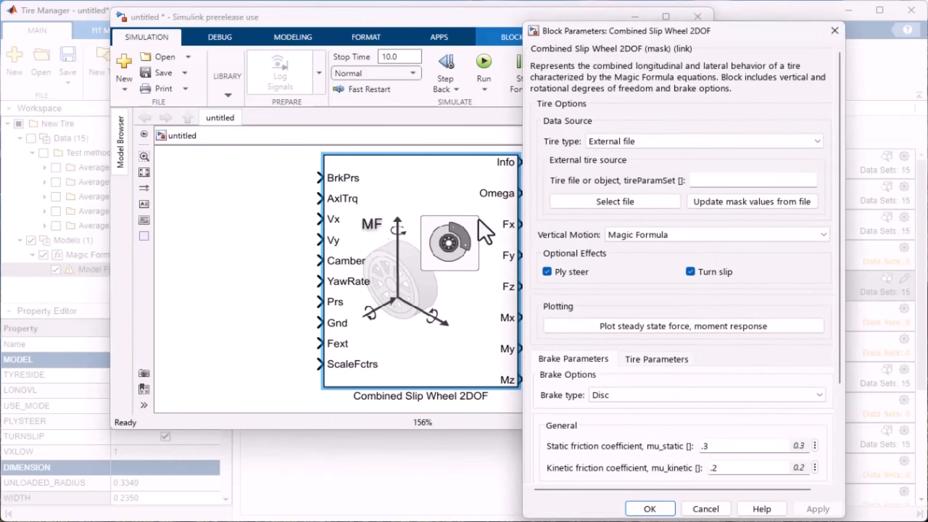
pyautogui.click(636, 326)
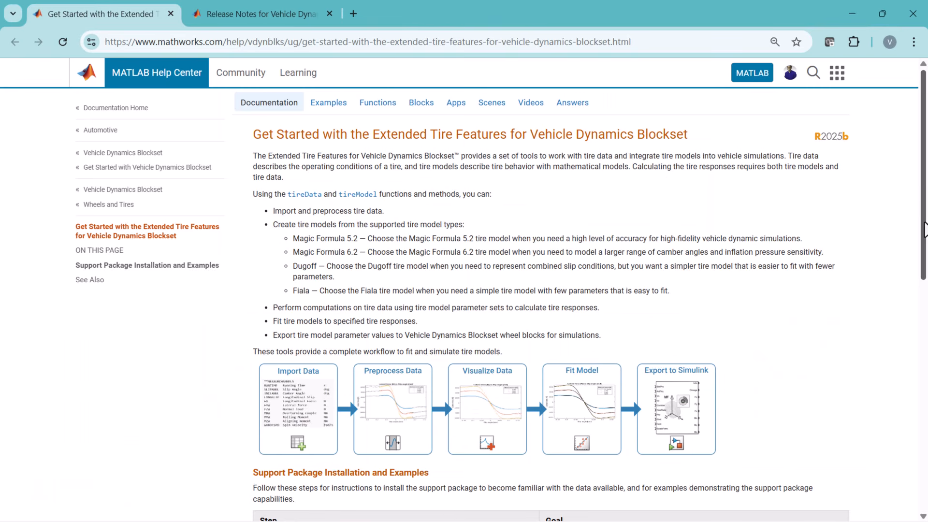
# Step: In the browser, read the Extended Tire Features getting-started page and the Vehicle Dynamics Blockset release notes
pyautogui.moveTo(925, 230); pyautogui.dragTo(926, 426)
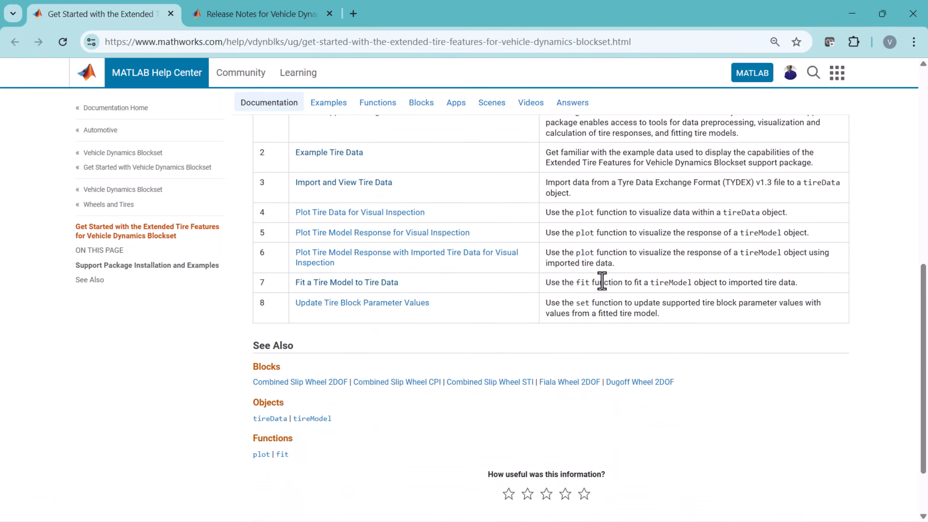
pyautogui.click(295, 11)
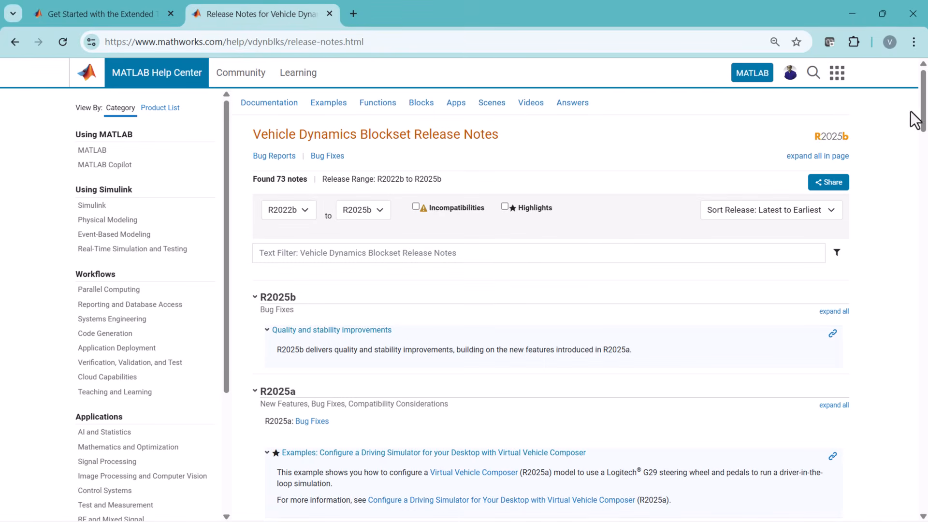
pyautogui.moveTo(924, 119); pyautogui.dragTo(925, 154)
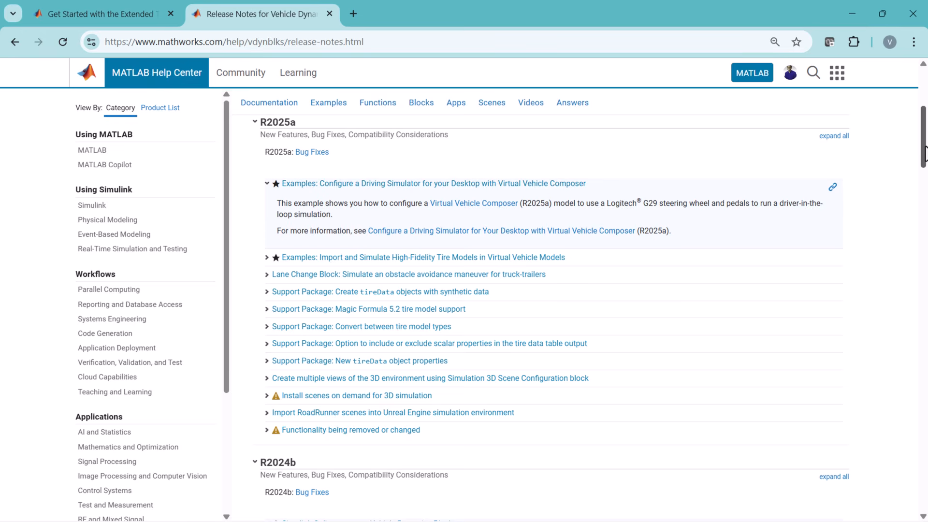